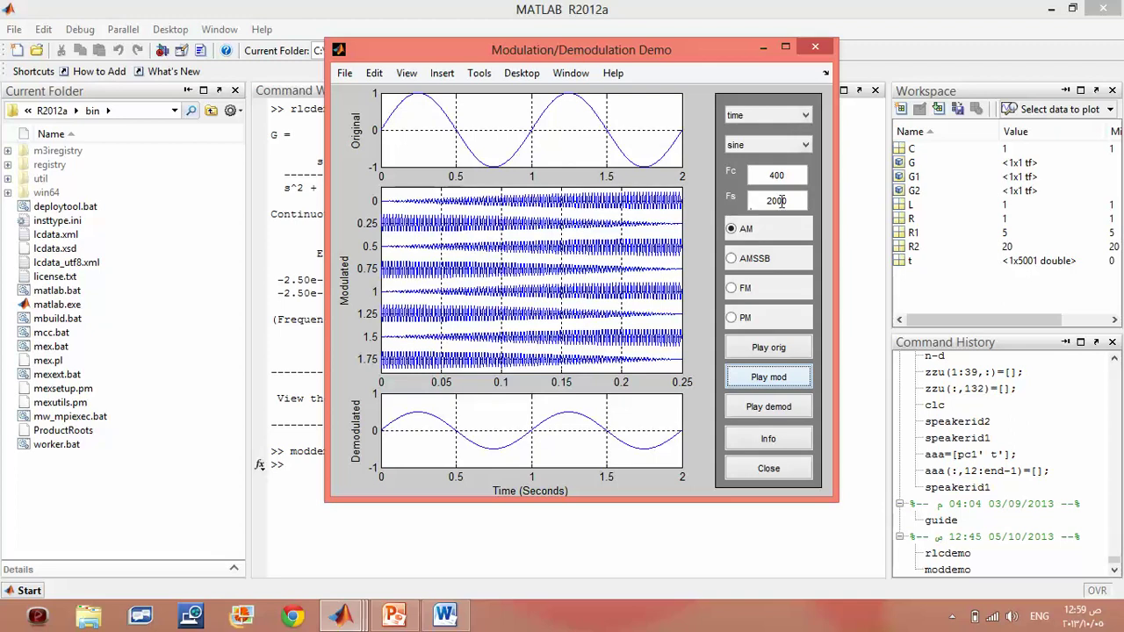
Step: Keep the time display mode in the modulation demo and minimize the demo window
click(804, 117)
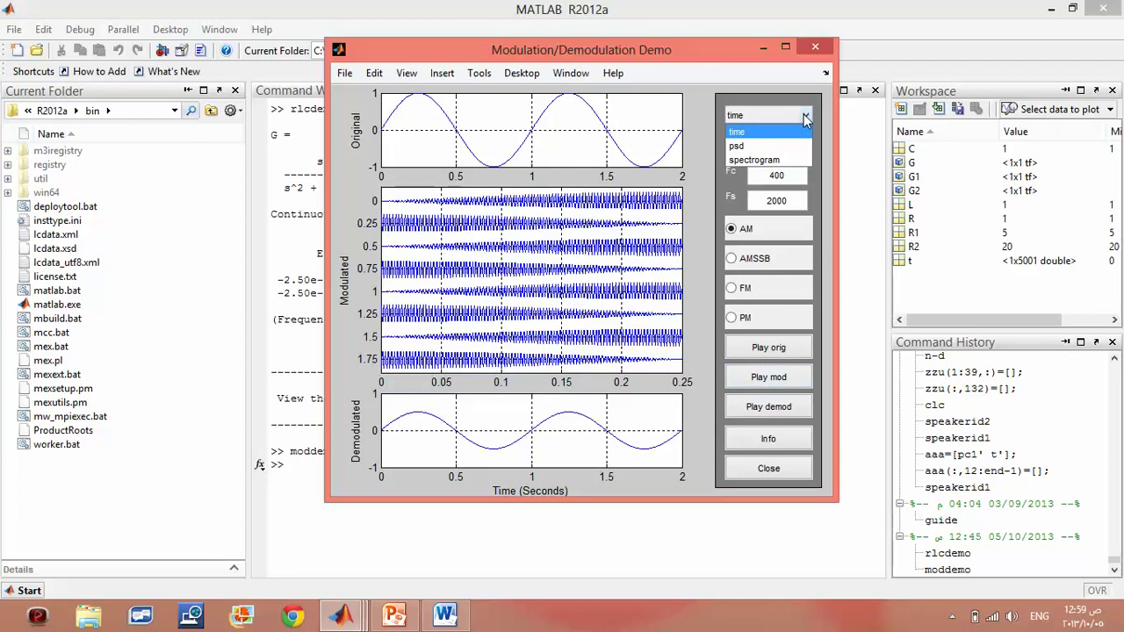
click(746, 132)
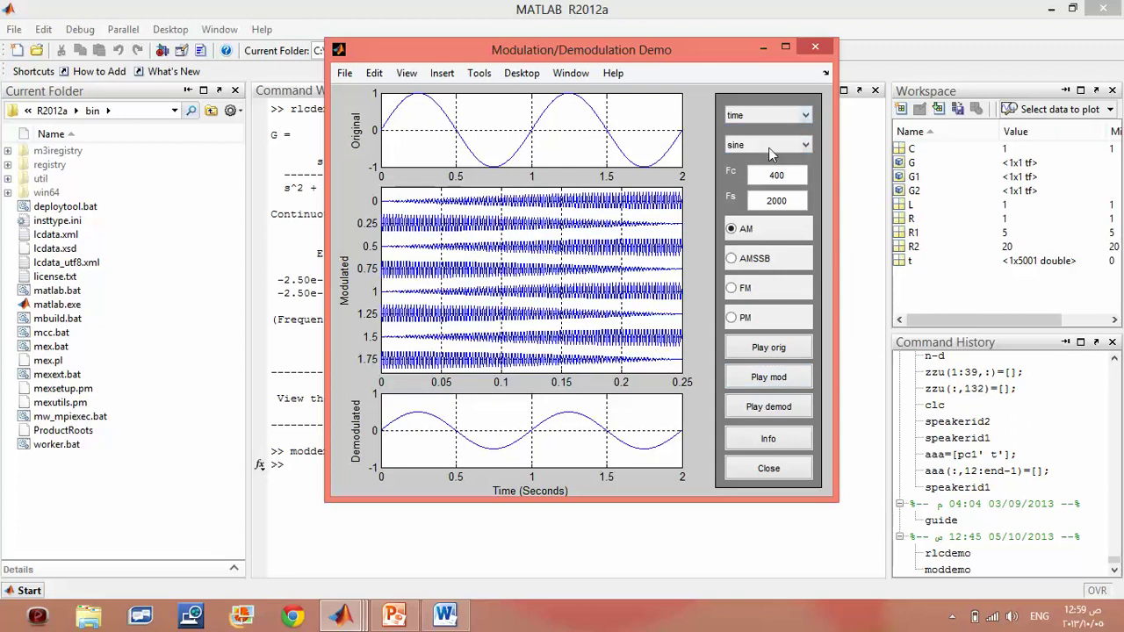
click(762, 47)
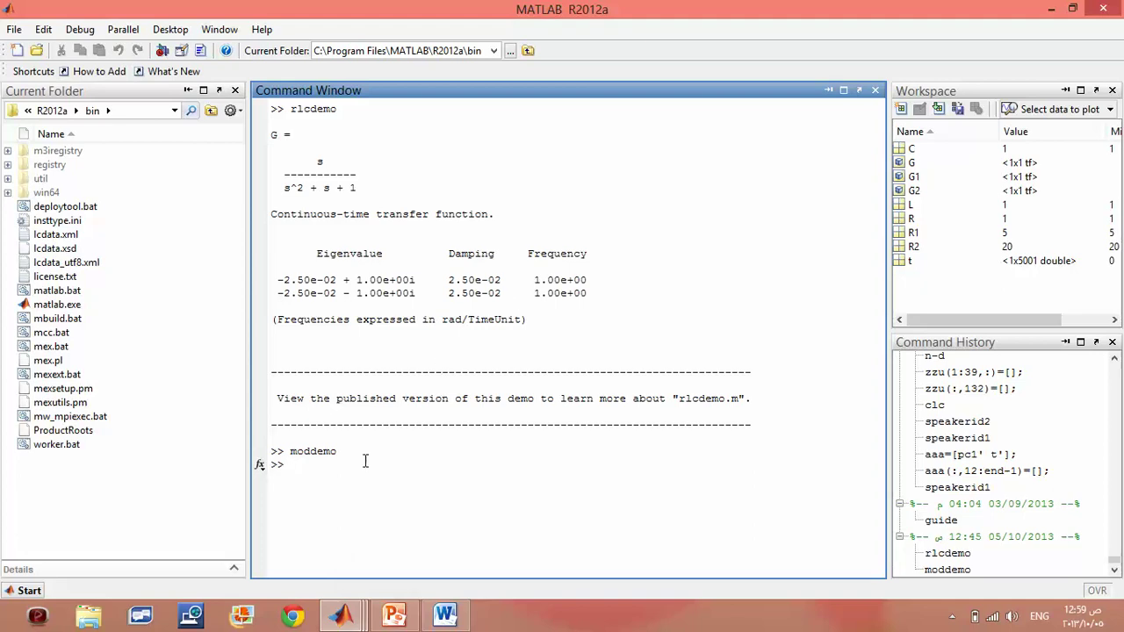
Step: Open the Simulink Library Browser by running the simulink command
text(simulink)
key(BackSpace)
text(k)
key(Return)
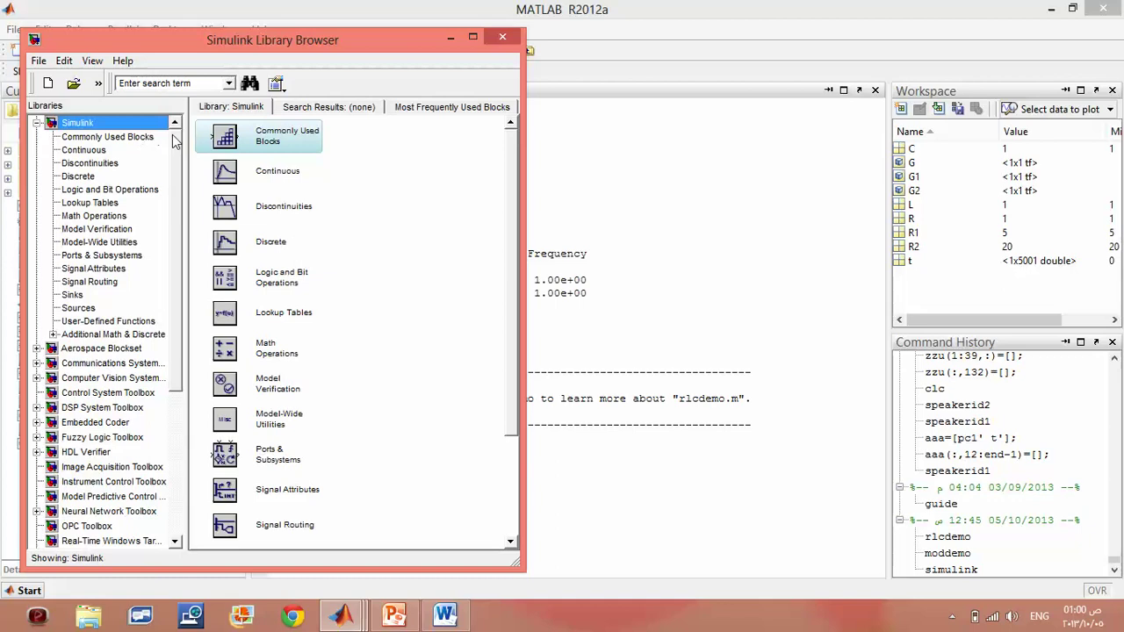
Step: Browse the Communications System, Computer Vision System, Control System and DSP System toolbox libraries
drag(173, 143, 173, 224)
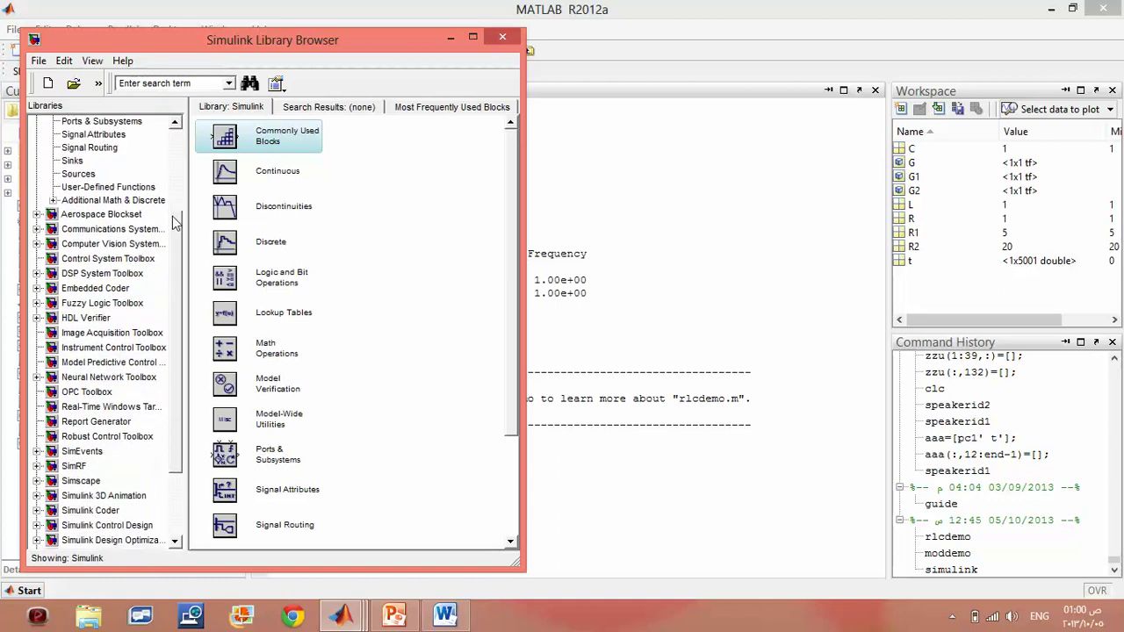
click(101, 230)
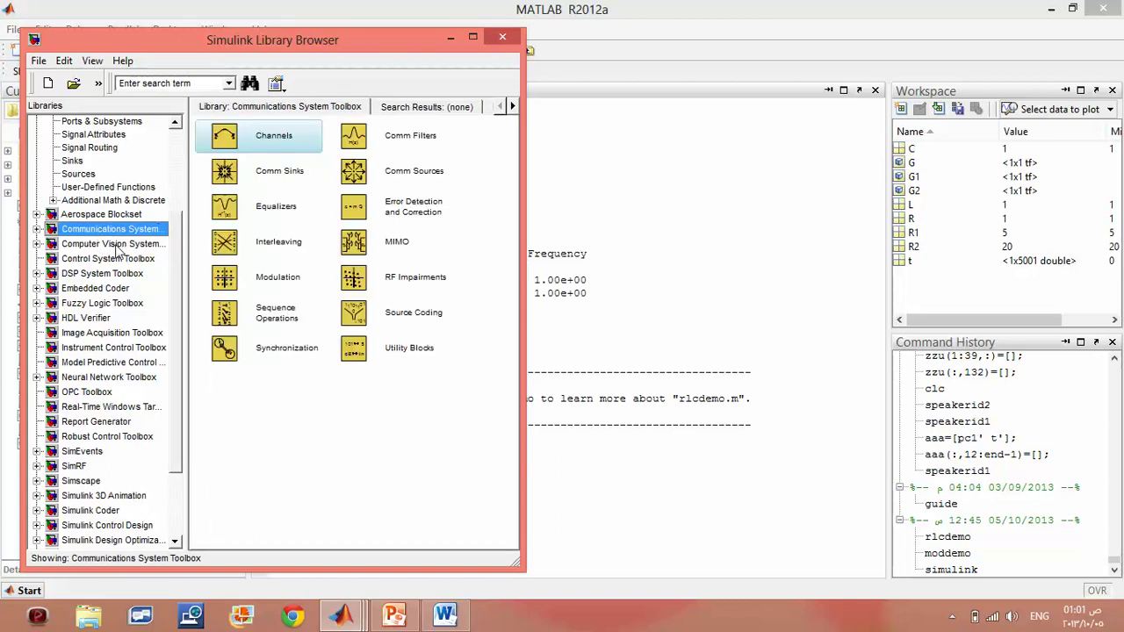
click(115, 246)
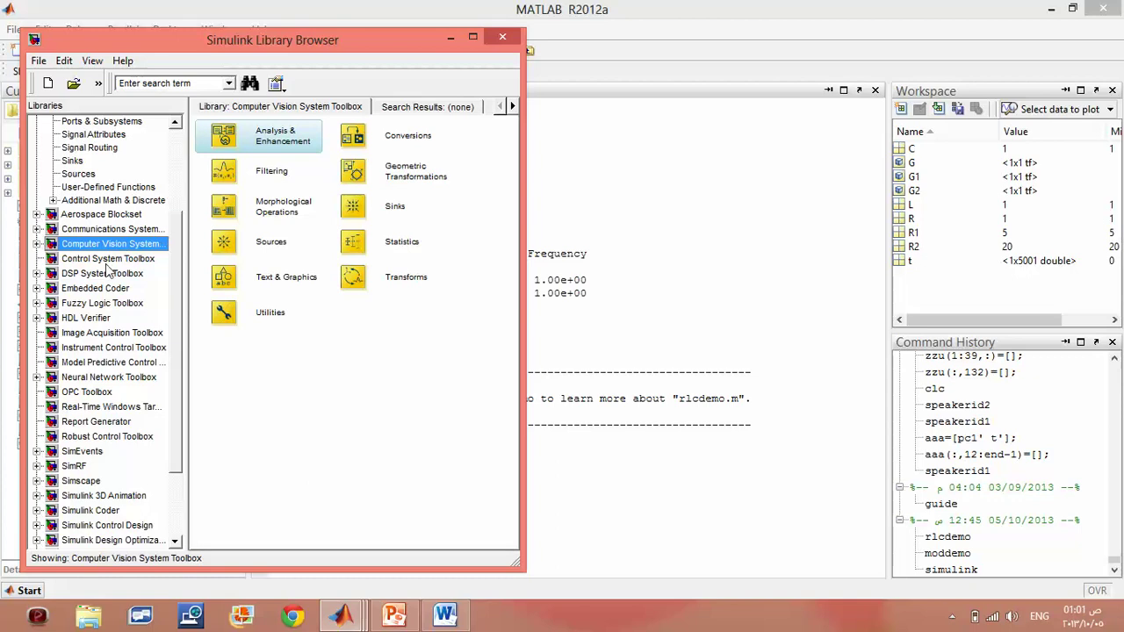
click(106, 262)
click(106, 273)
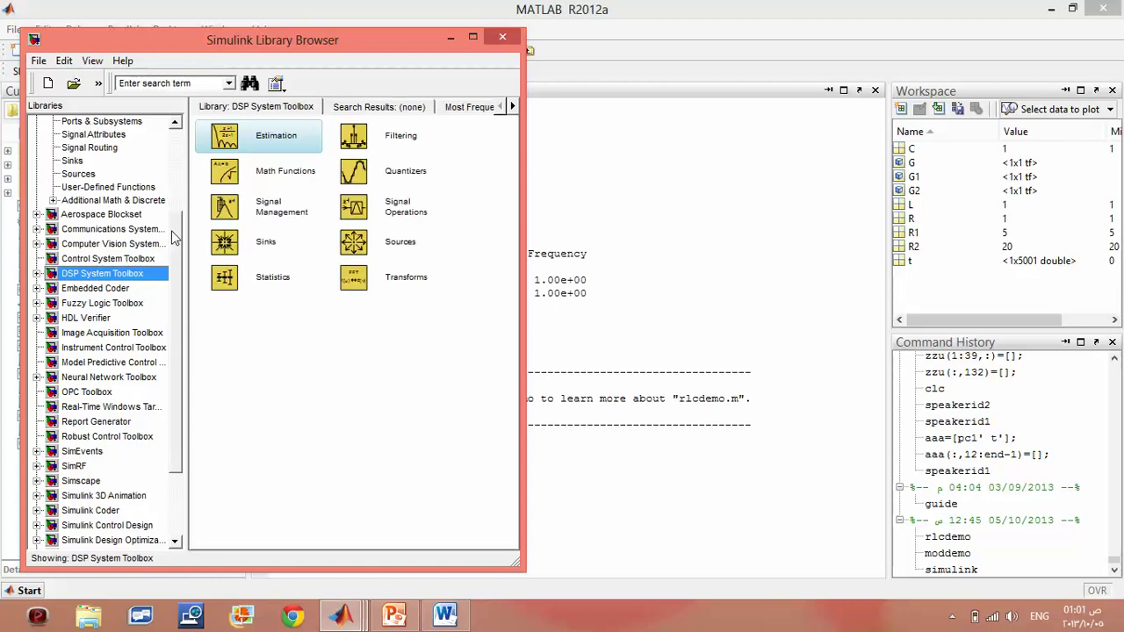
Step: Browse the block groups of the SimRF, Image Acquisition Toolbox, Neural Network Toolbox and SimEvents libraries
drag(172, 230, 172, 322)
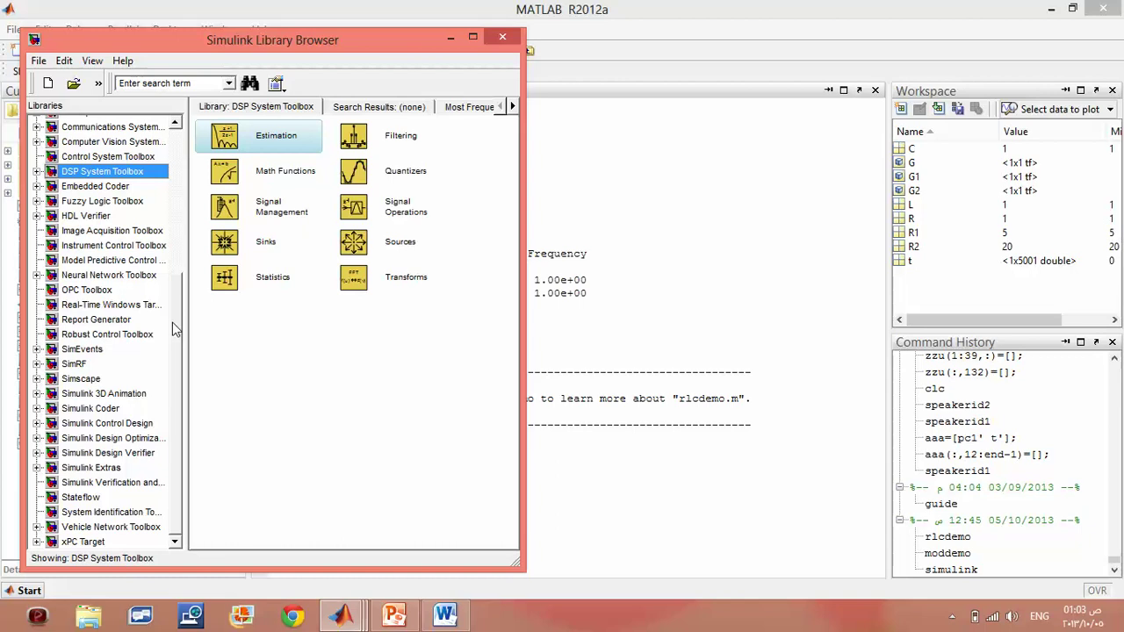
click(85, 364)
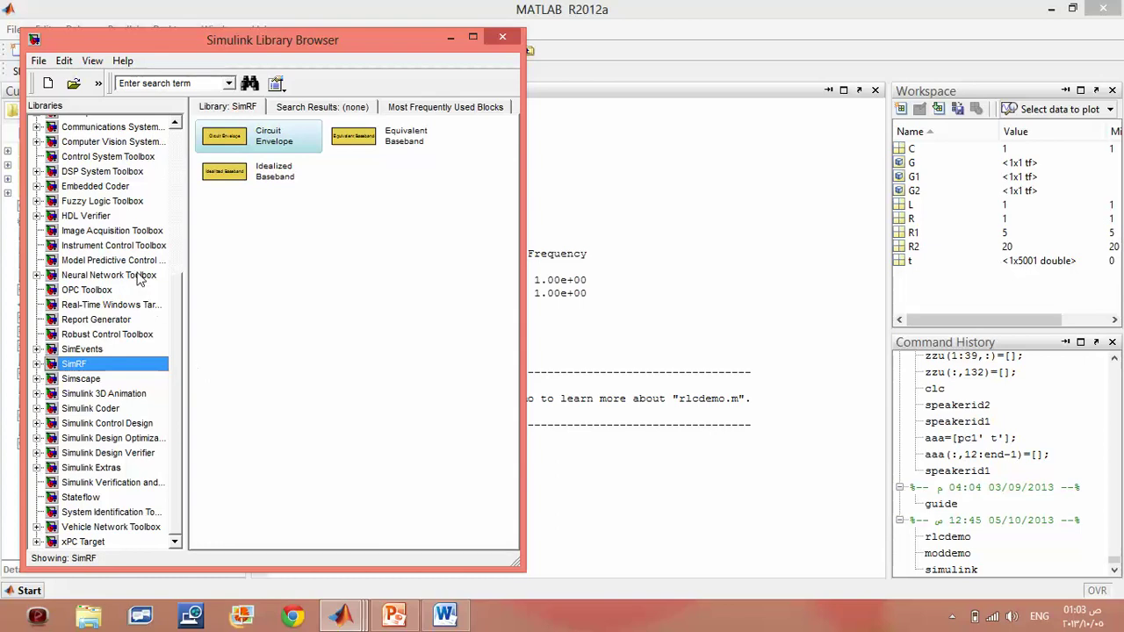
click(112, 232)
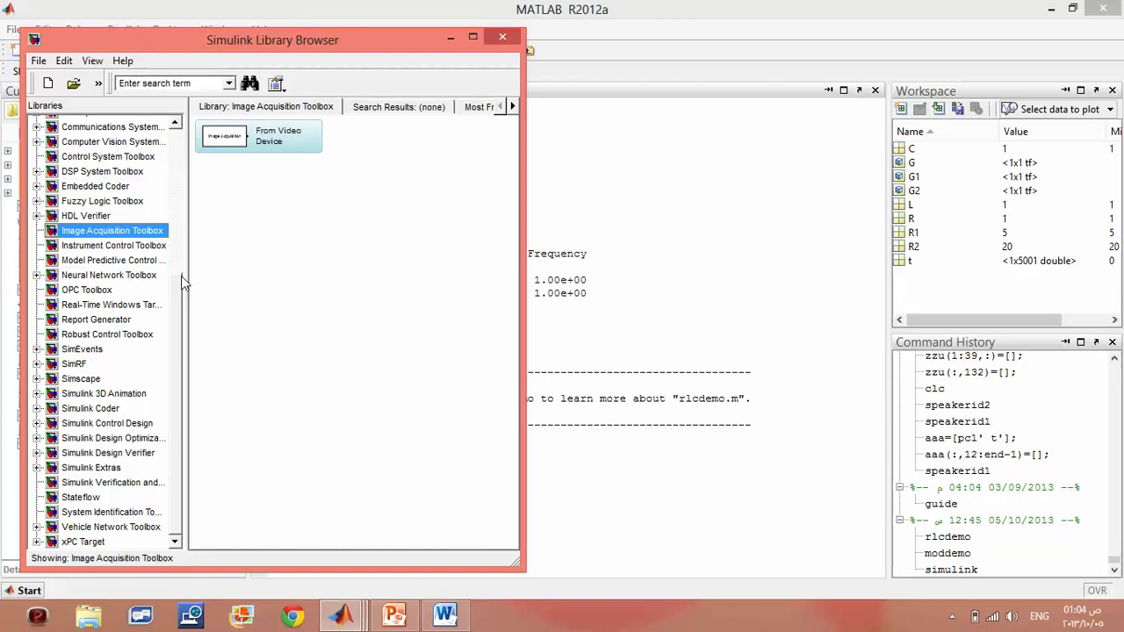
click(143, 276)
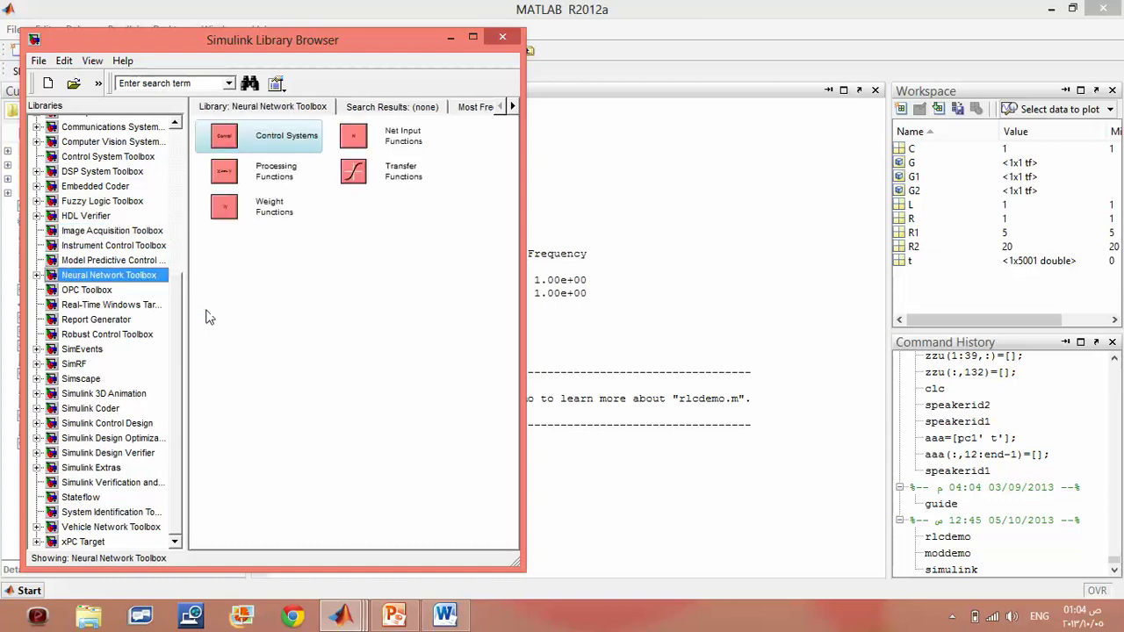
click(91, 350)
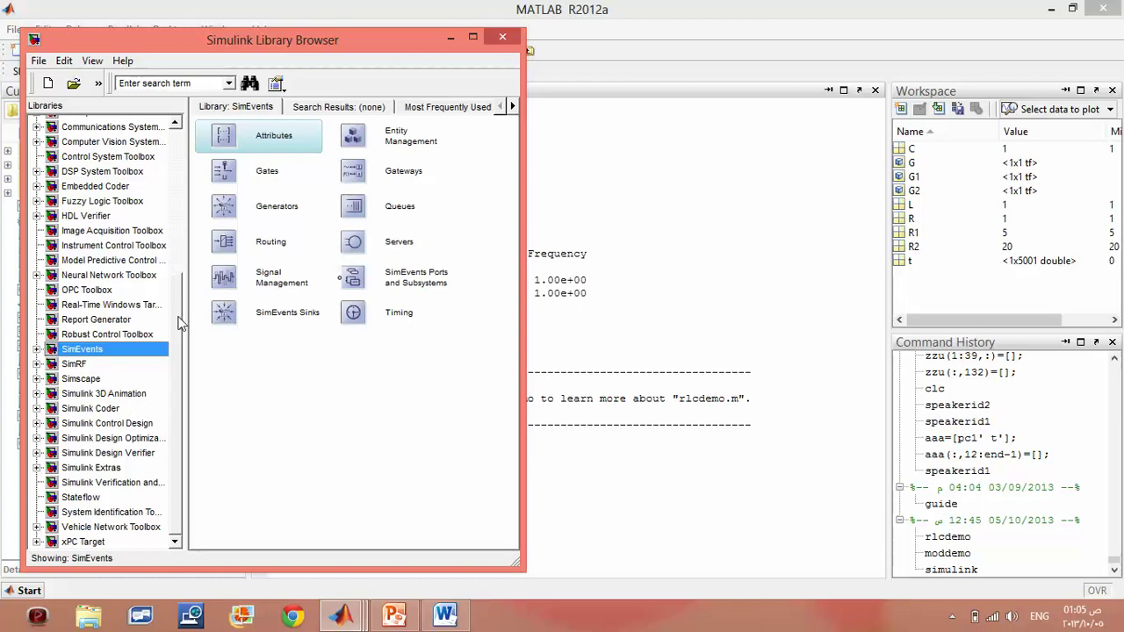
Step: Look through the SimEvents sublibraries, collapse them, and expand the Simscape library, cancelling the SimMechanics repository generation
mouse_move(180, 323)
mouse_down()
mouse_move(180, 261)
mouse_move(180, 344)
mouse_up()
click(37, 349)
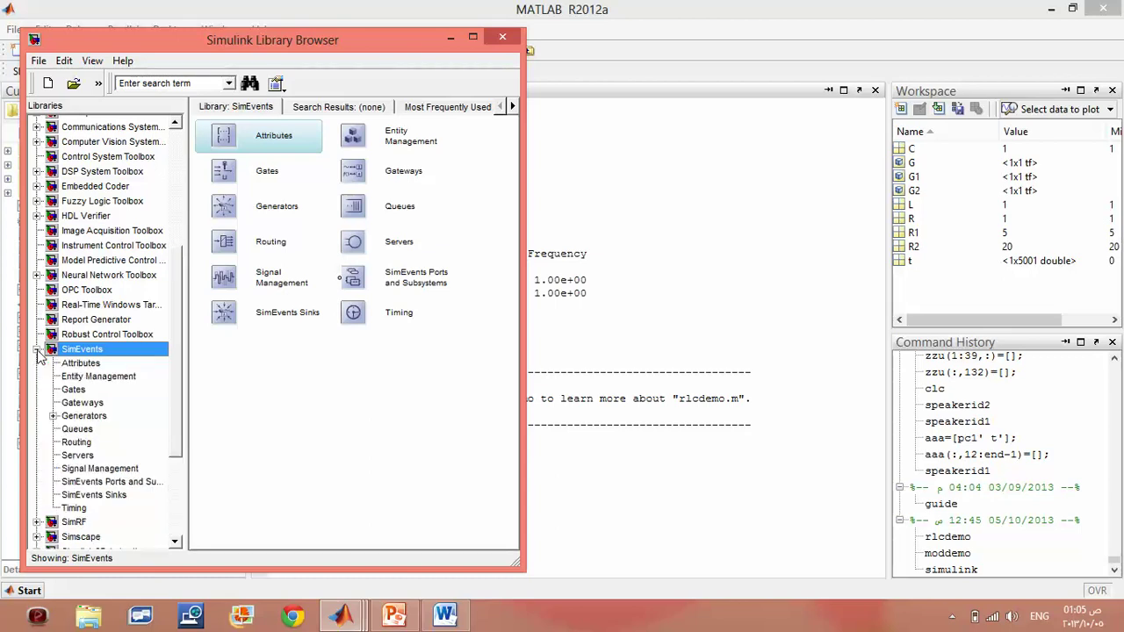
click(36, 350)
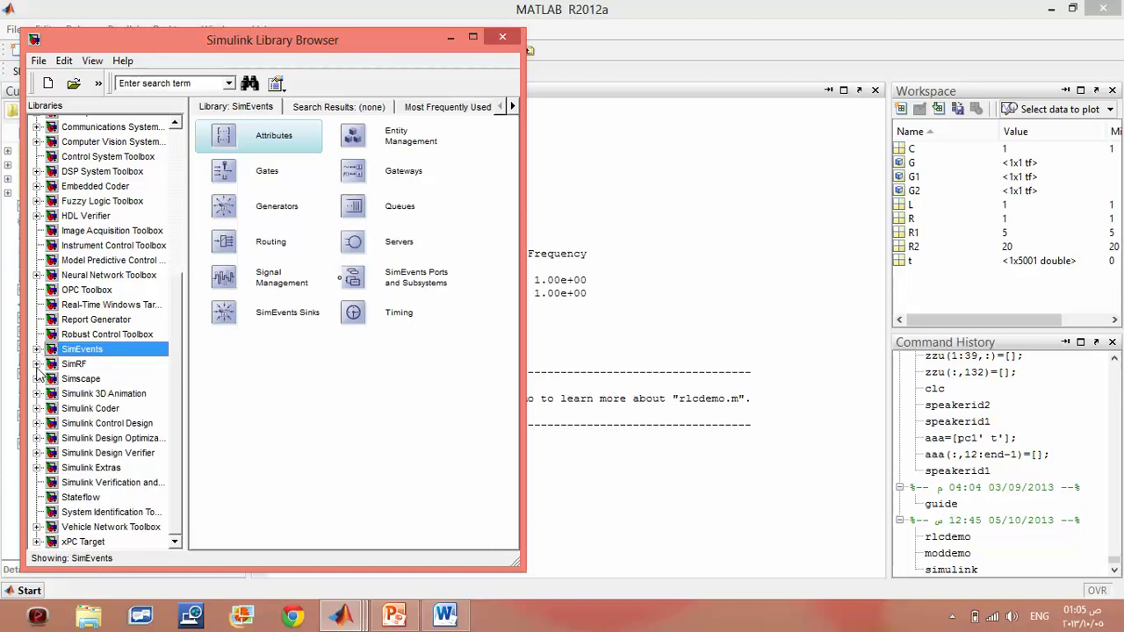
click(37, 378)
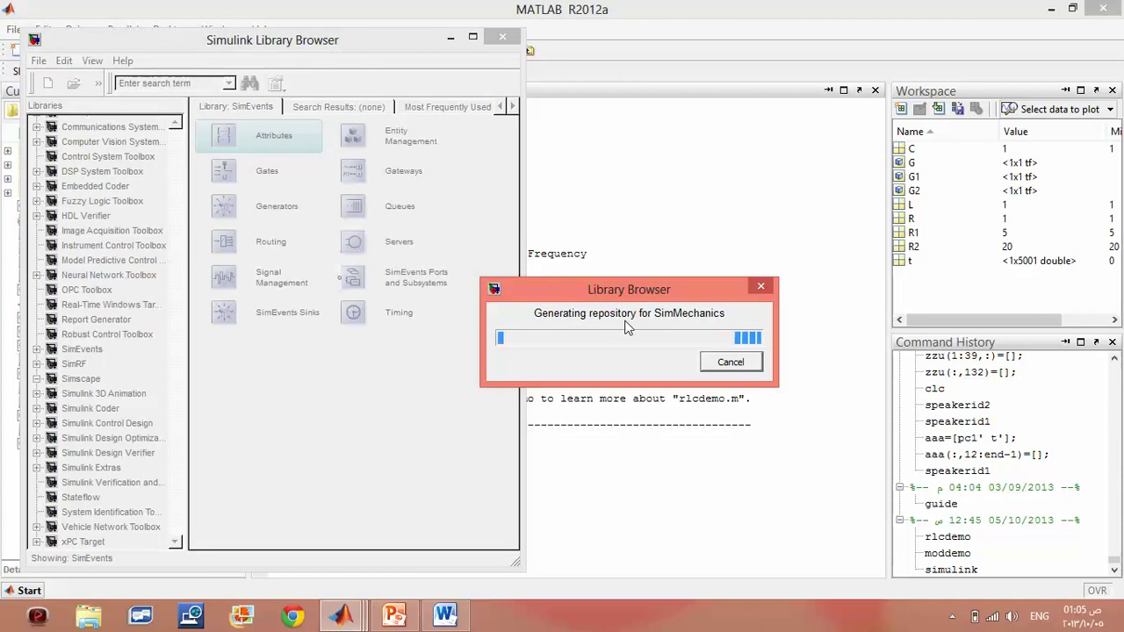
click(716, 361)
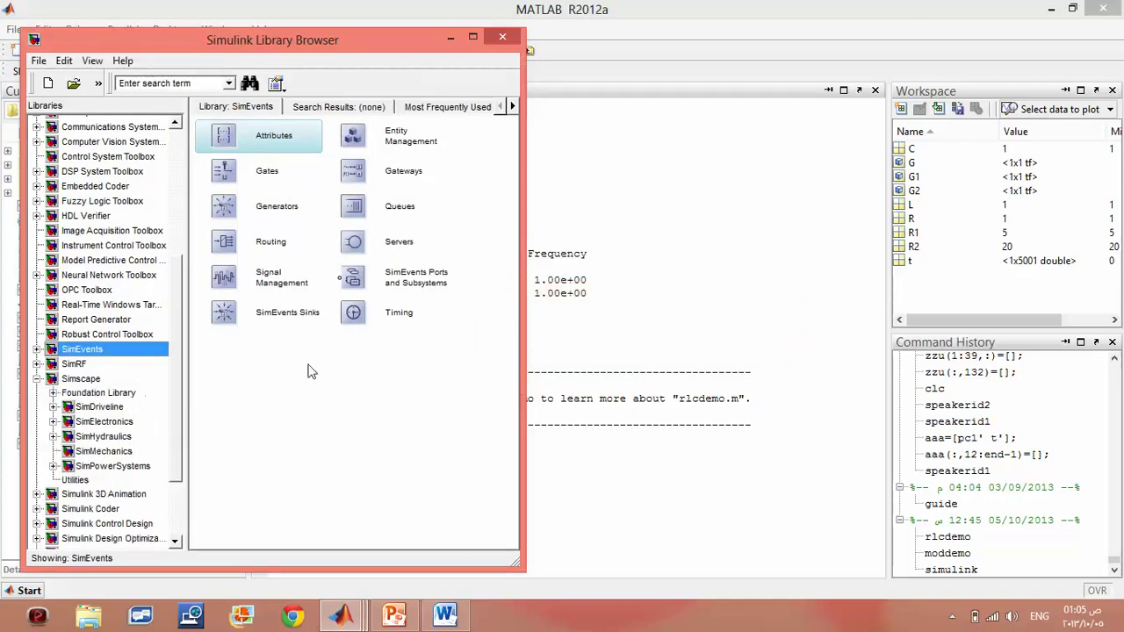
Step: Inspect Simscape's Foundation Library and SimElectronics block groups, including Sources and Integrated Circuits, and close the library browser
click(123, 394)
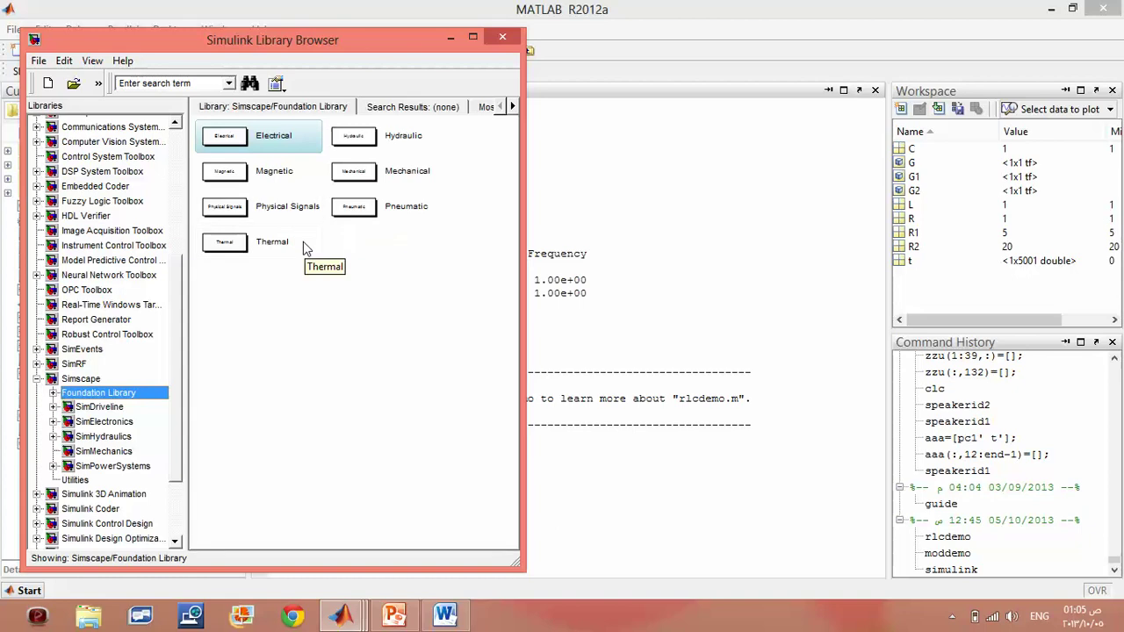
click(130, 422)
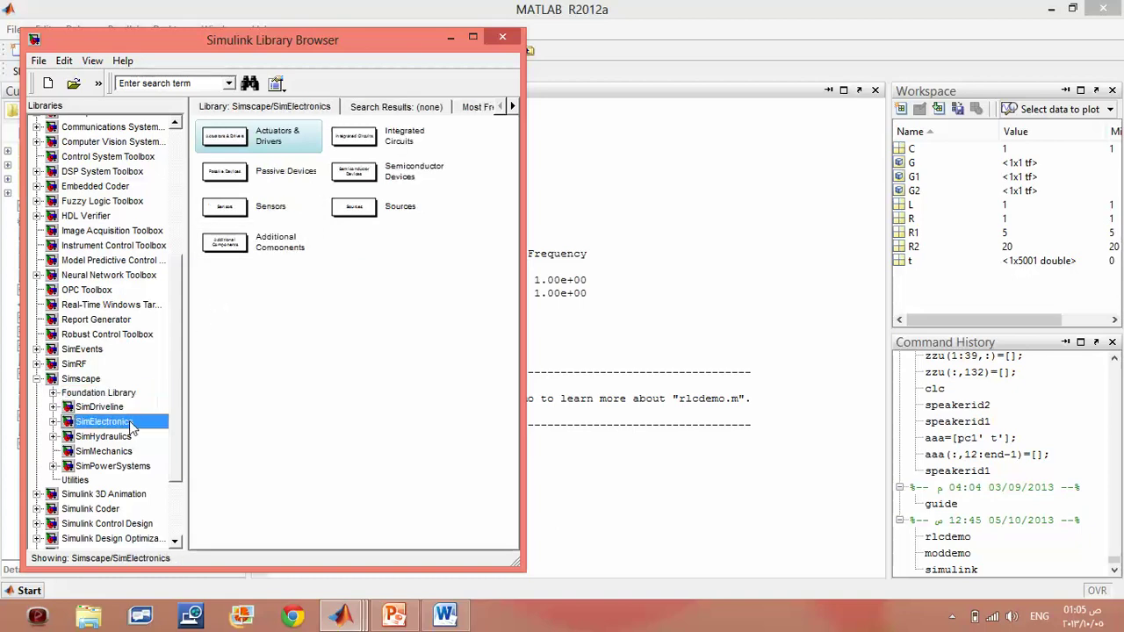
click(383, 215)
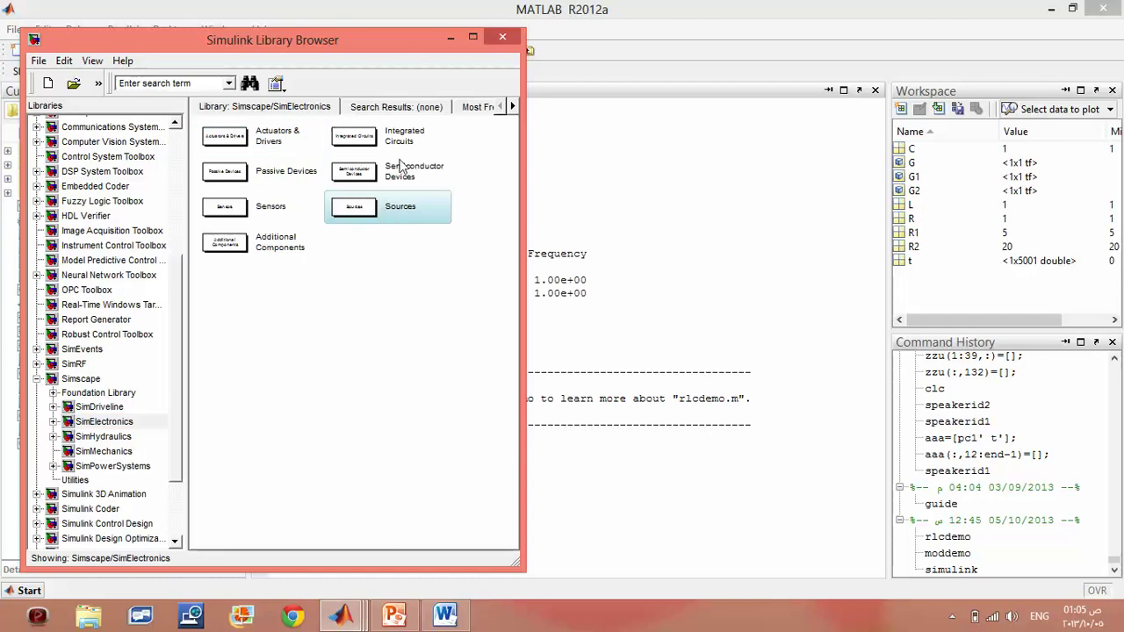
click(401, 165)
click(371, 145)
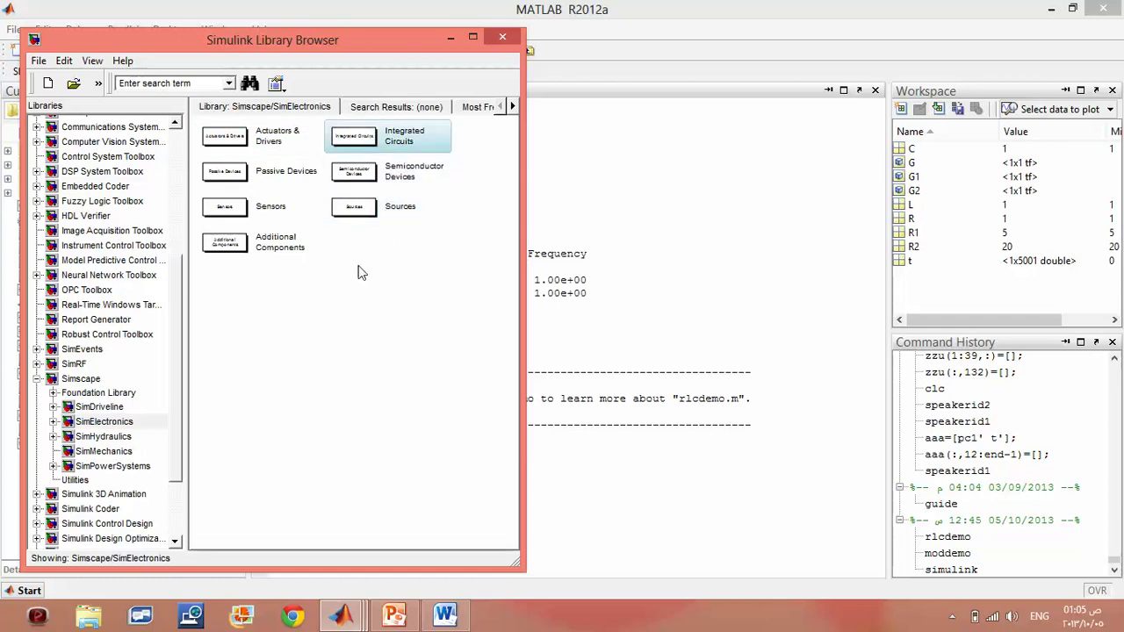
click(501, 39)
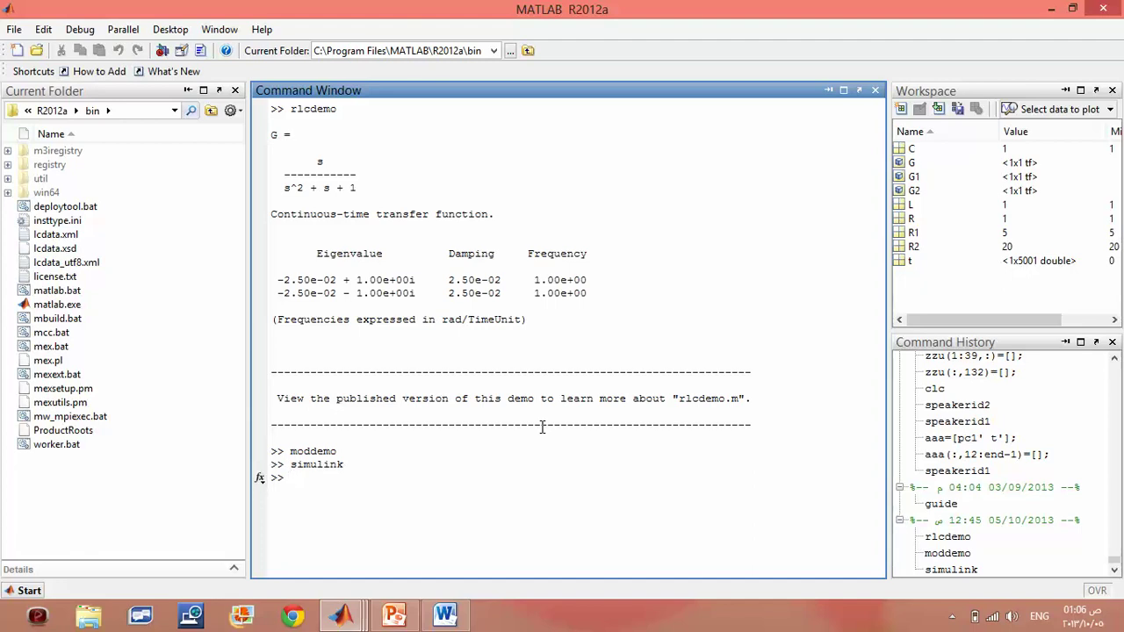
Step: Run the guide command and create a new GUI from the Blank GUI (Default) template
text(guide)
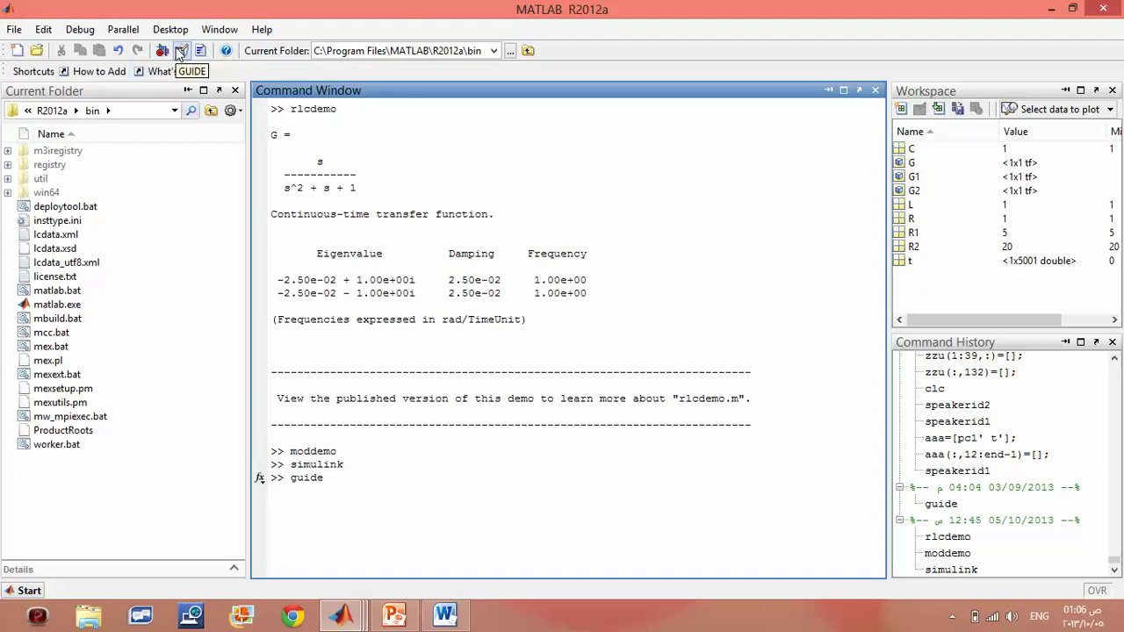
key(Return)
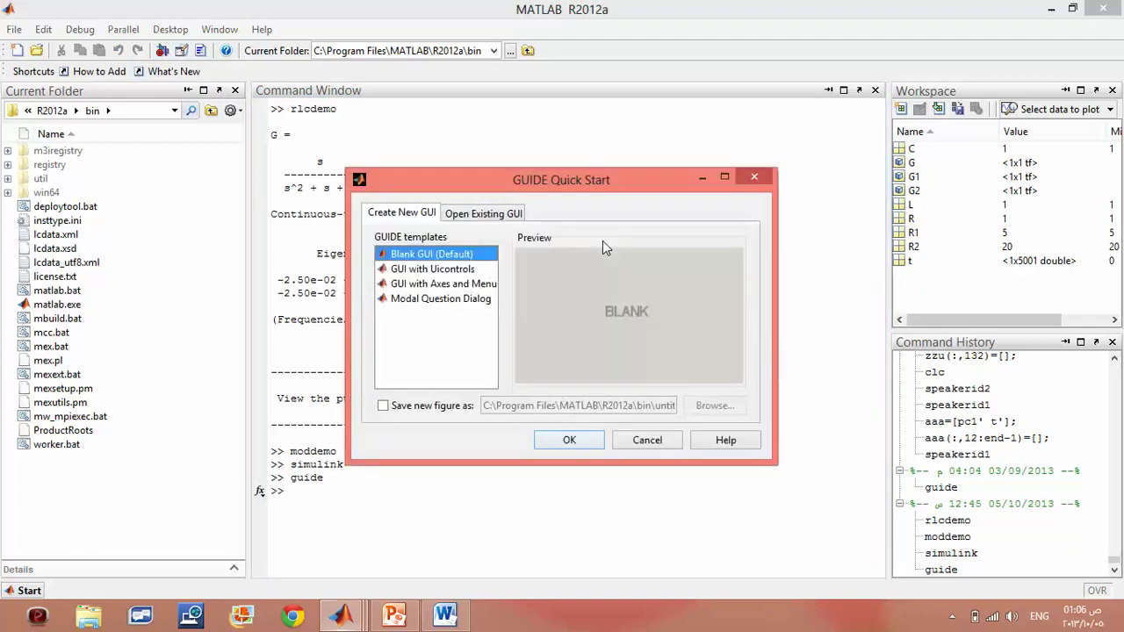
click(558, 444)
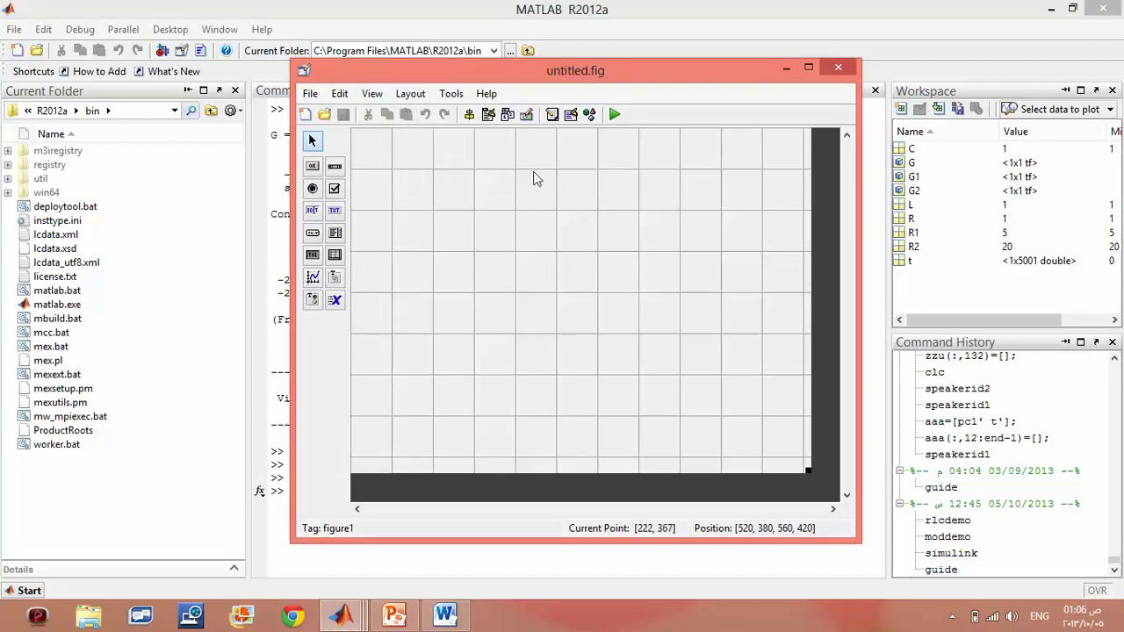
Step: Lay out an axes of about 301 by 250 pixels with a check box and a push button beside it
click(312, 277)
mouse_move(598, 345)
mouse_down()
mouse_move(507, 213)
mouse_move(381, 170)
mouse_move(351, 139)
mouse_up()
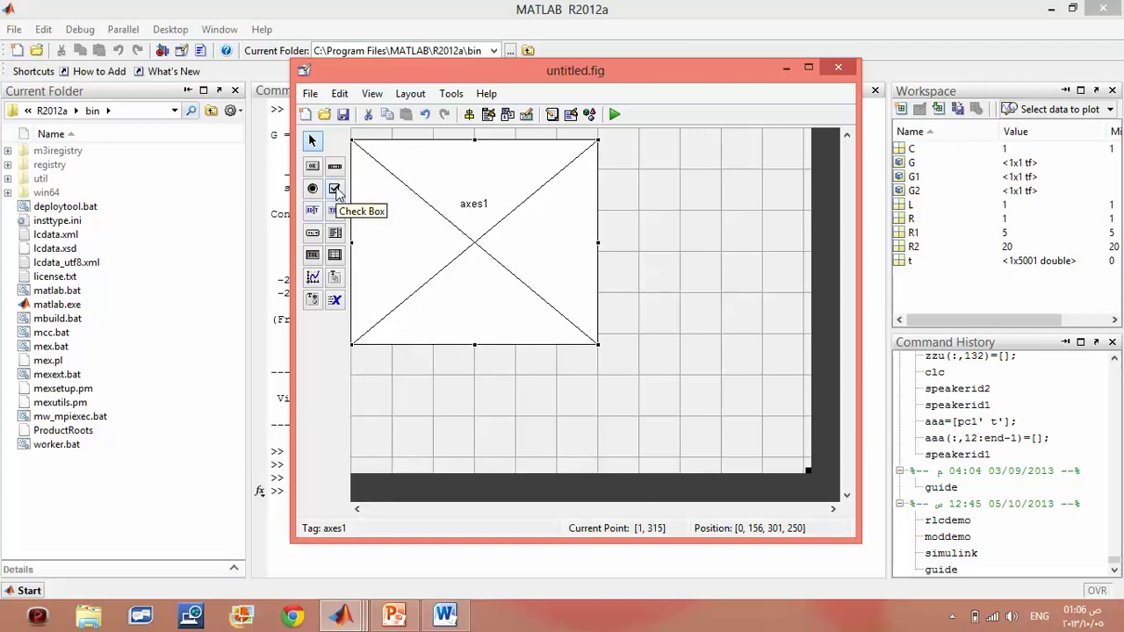
click(335, 190)
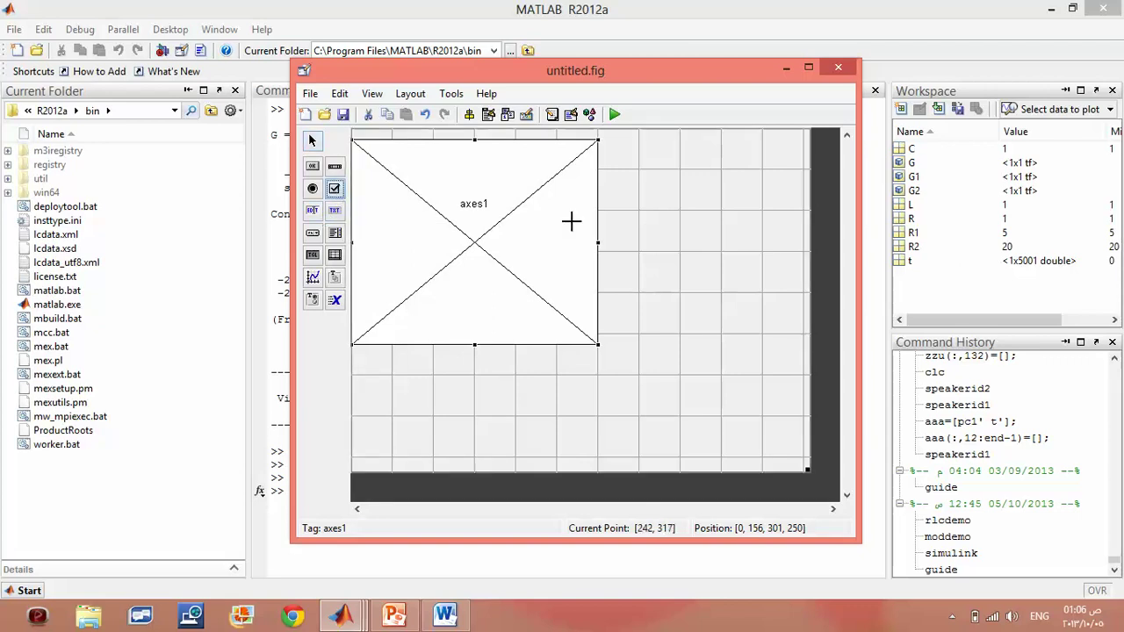
click(620, 213)
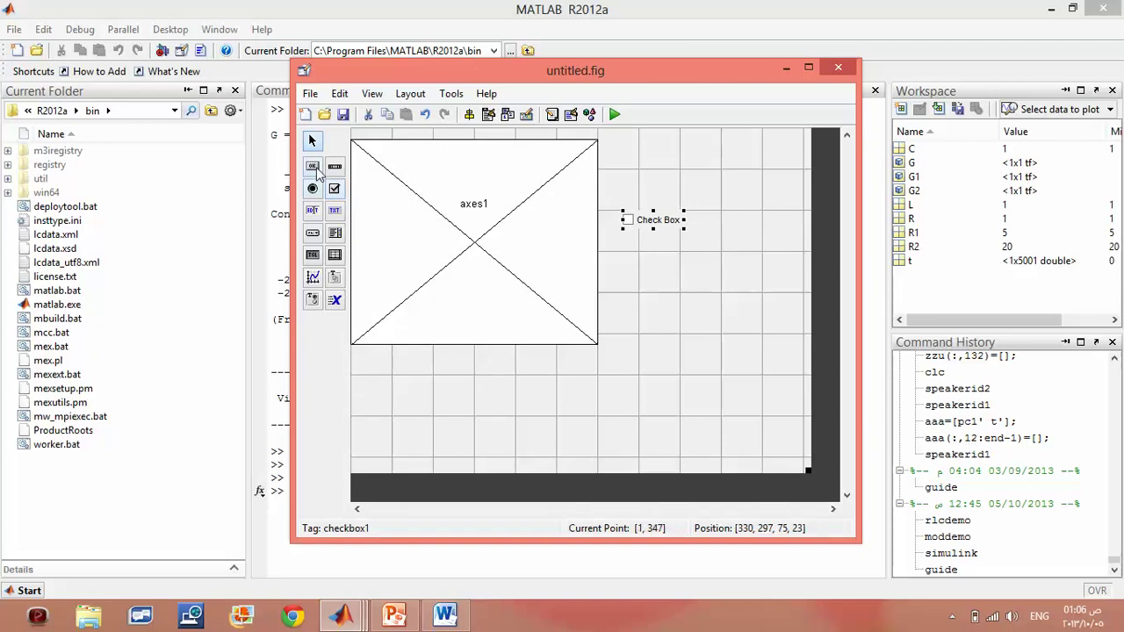
click(313, 166)
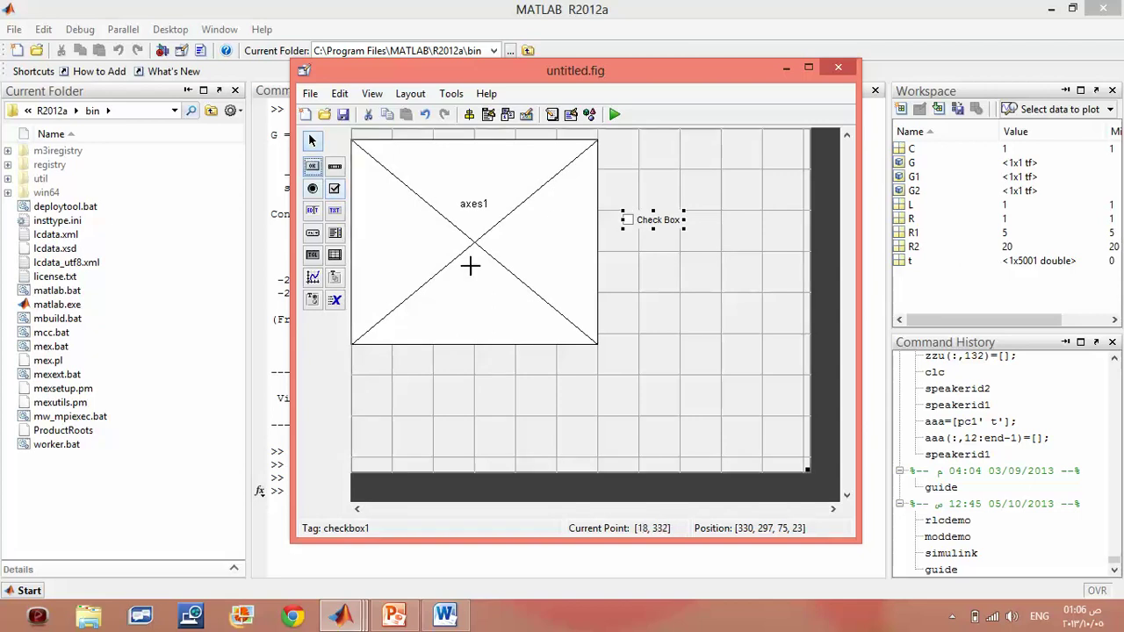
click(639, 272)
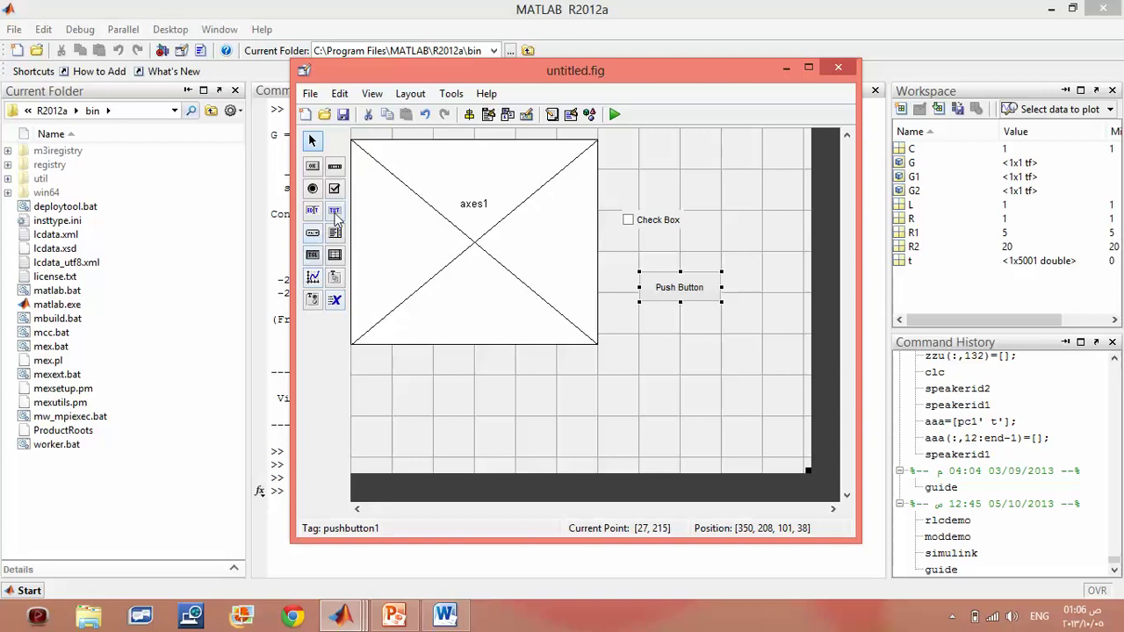
Step: Add a static text about 232 by 19 pixels above the check box and an edit text about 112 by 21 pixels beside it
click(334, 209)
drag(786, 154, 598, 139)
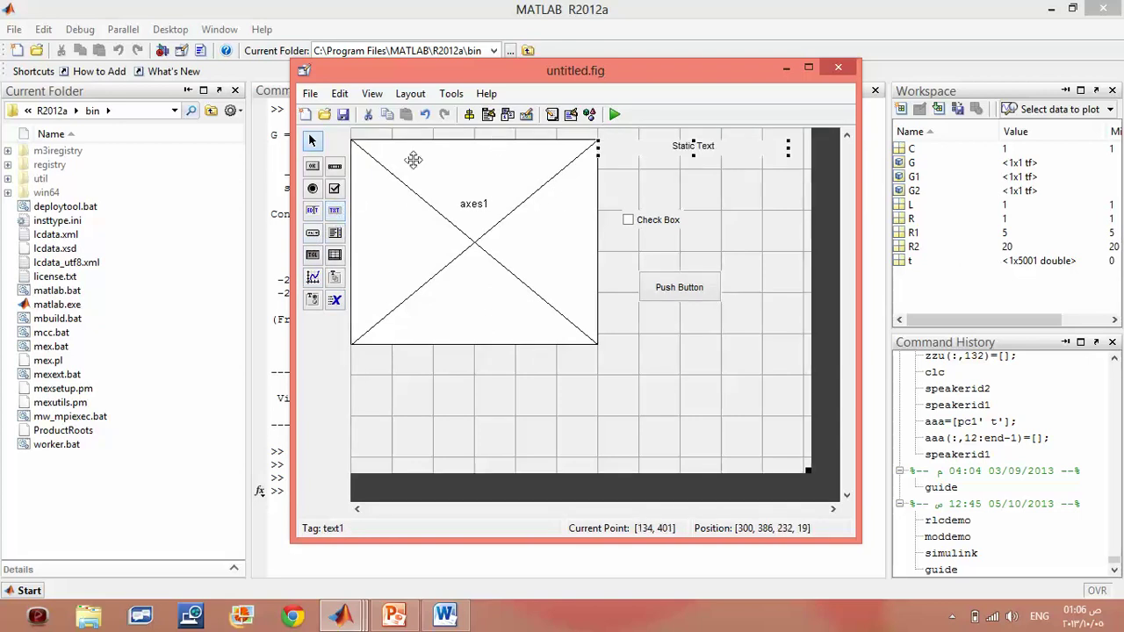
click(313, 212)
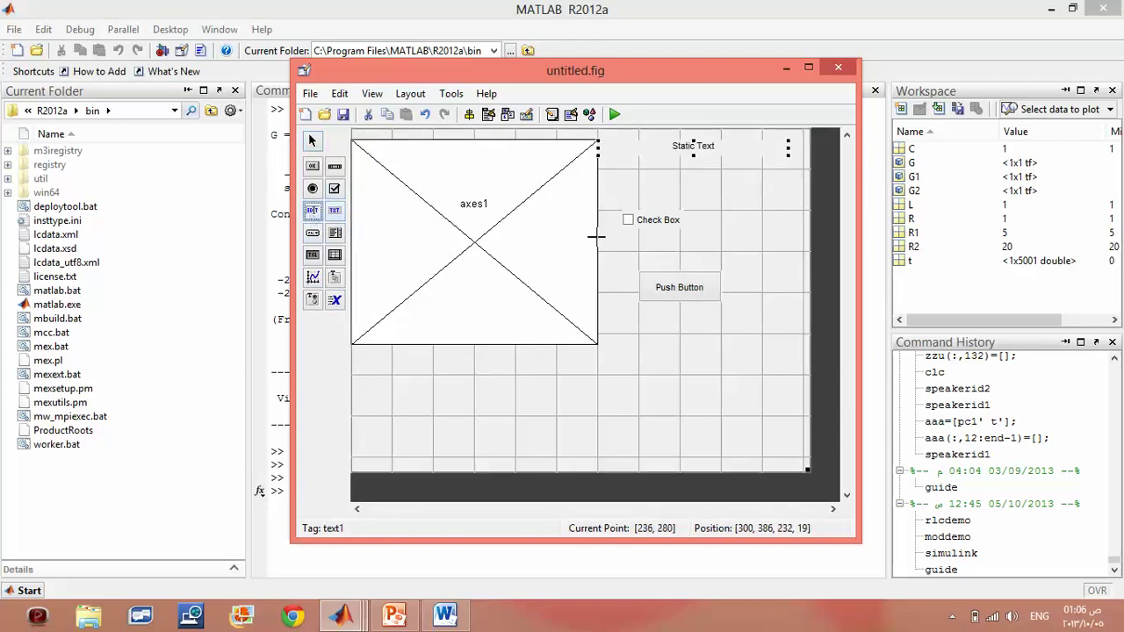
drag(786, 226, 695, 213)
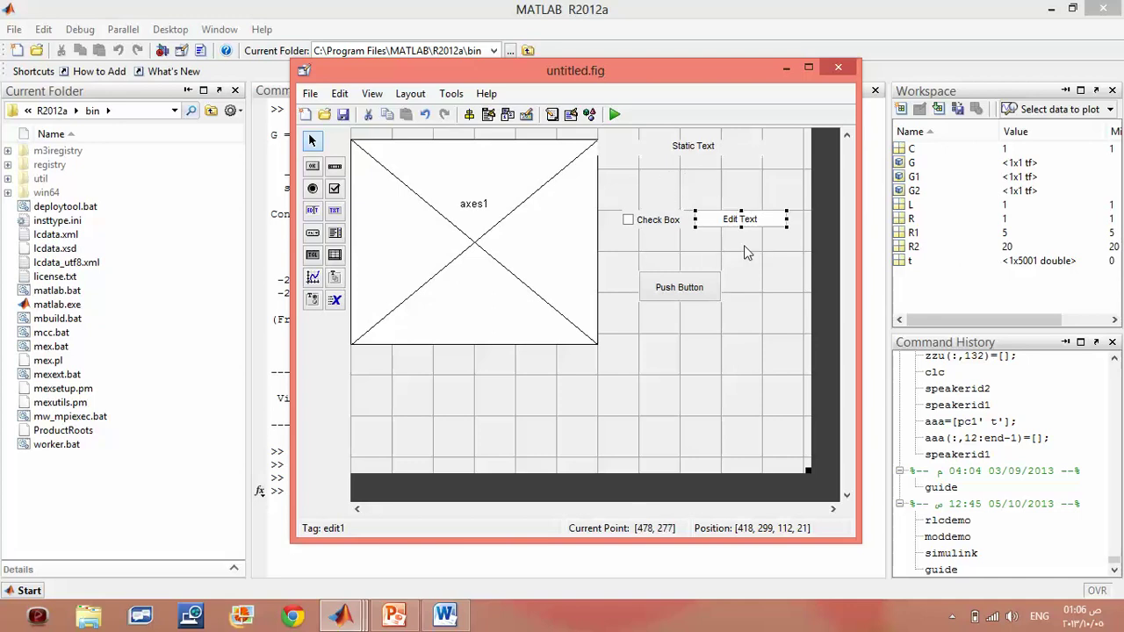
Step: Close the untitled.fig layout without saving its changes
click(826, 70)
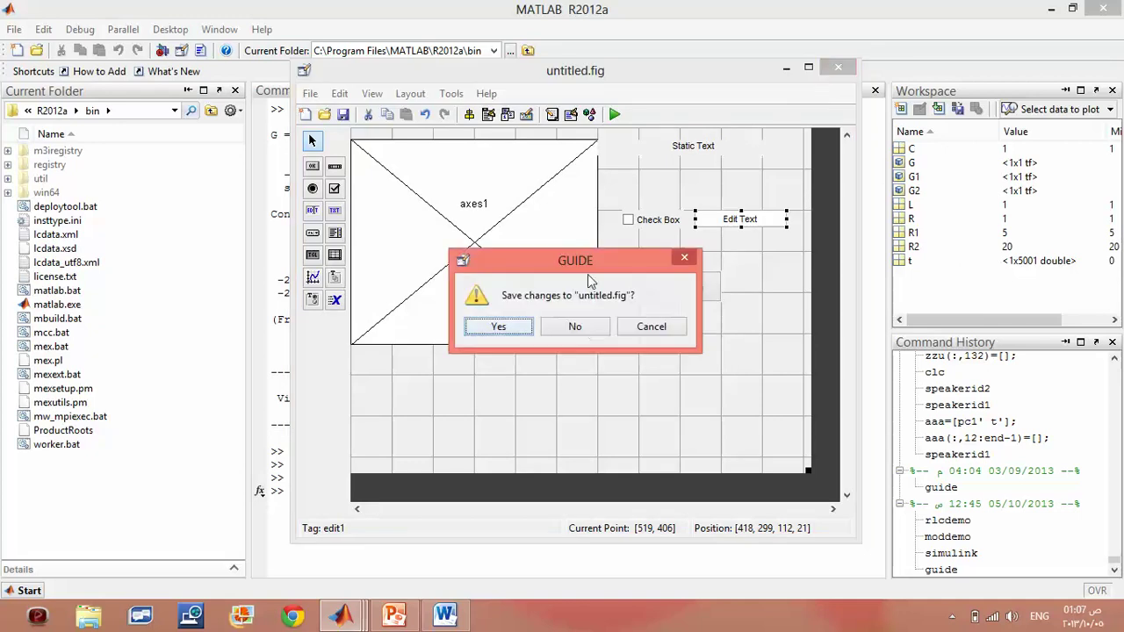
click(571, 328)
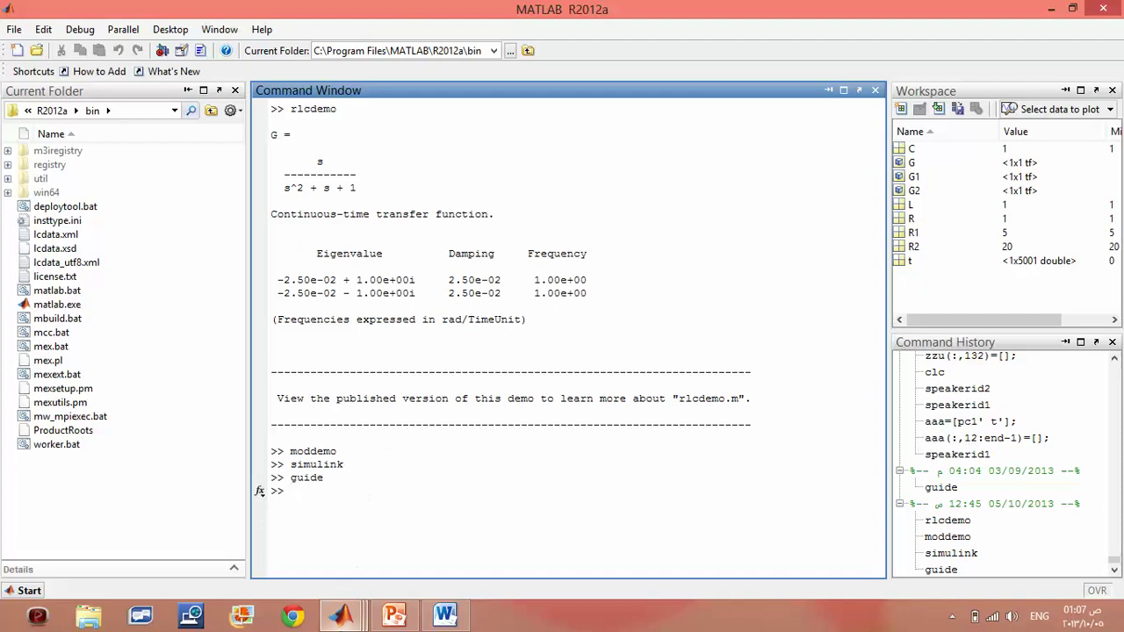
mouse_move(342, 615)
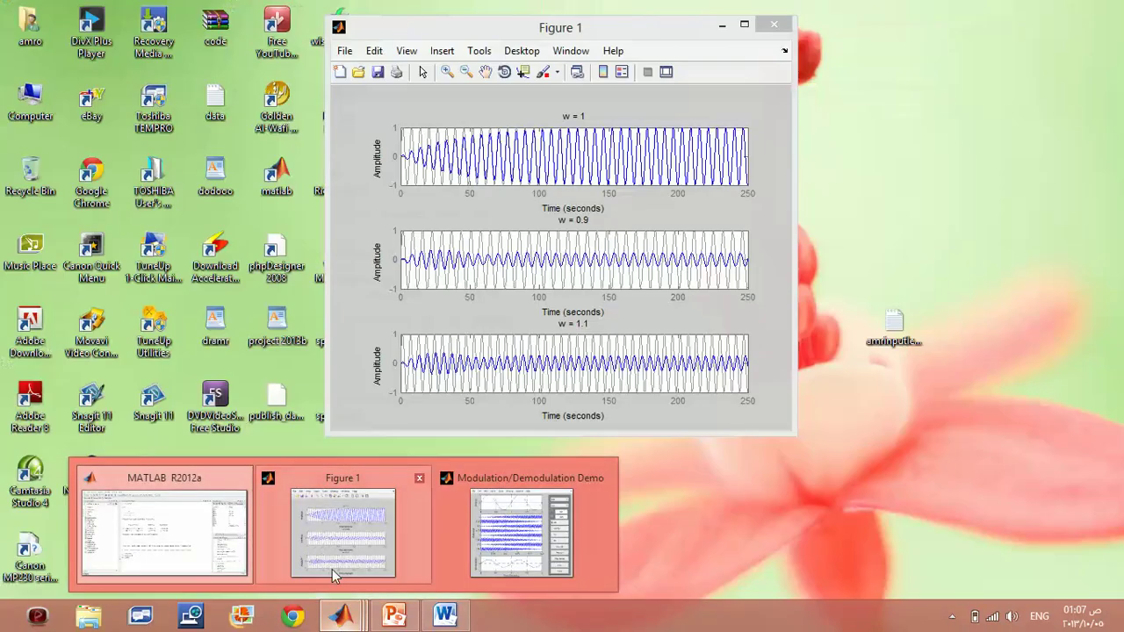